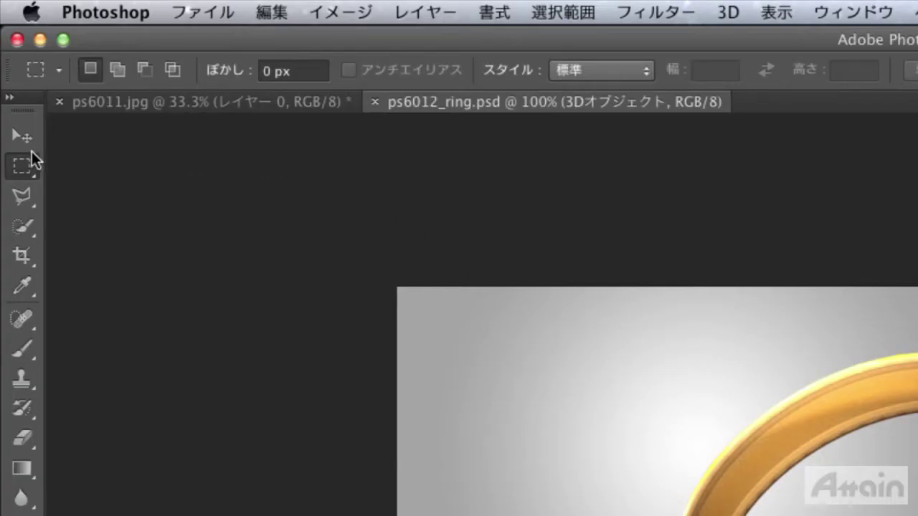
Switch to the Move tool and turn on the 3D ground grid from View > Show.
{"action": "left_click", "coordinate": [28, 146]}
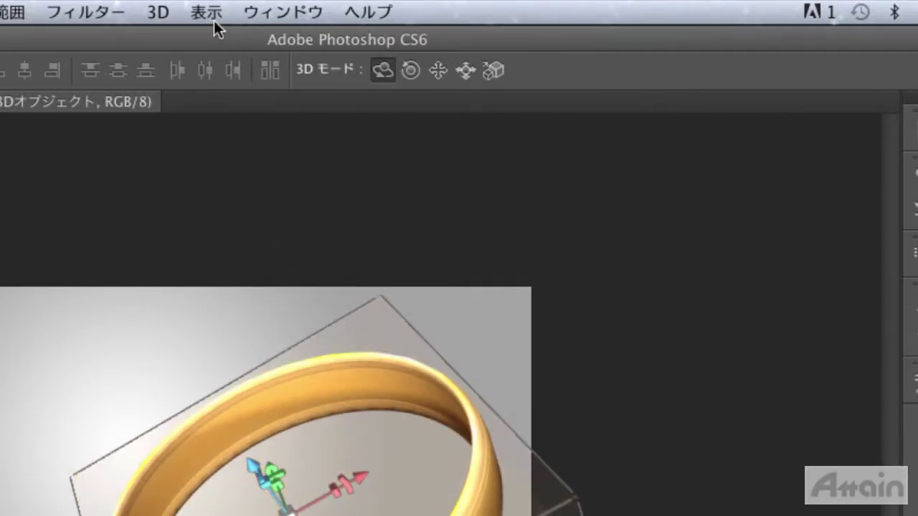
{"action": "left_click", "coordinate": [208, 12]}
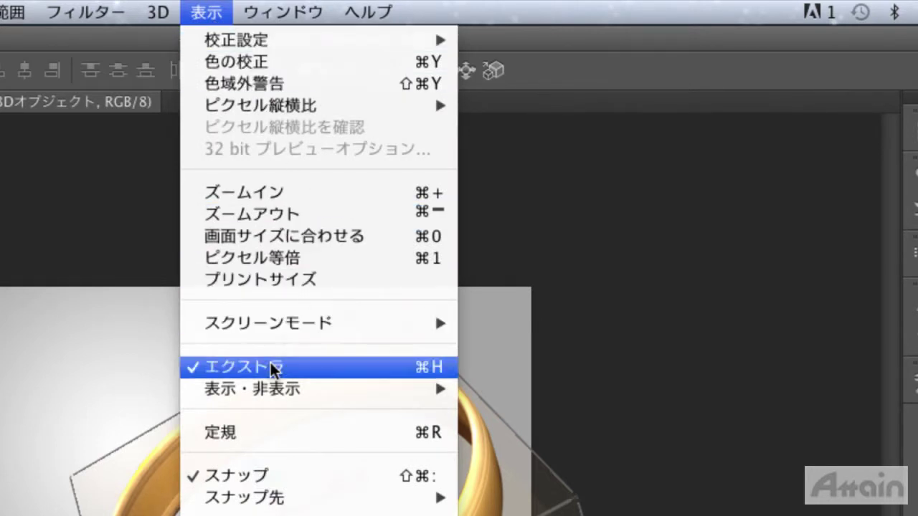
{"action": "mouse_move", "coordinate": [287, 63]}
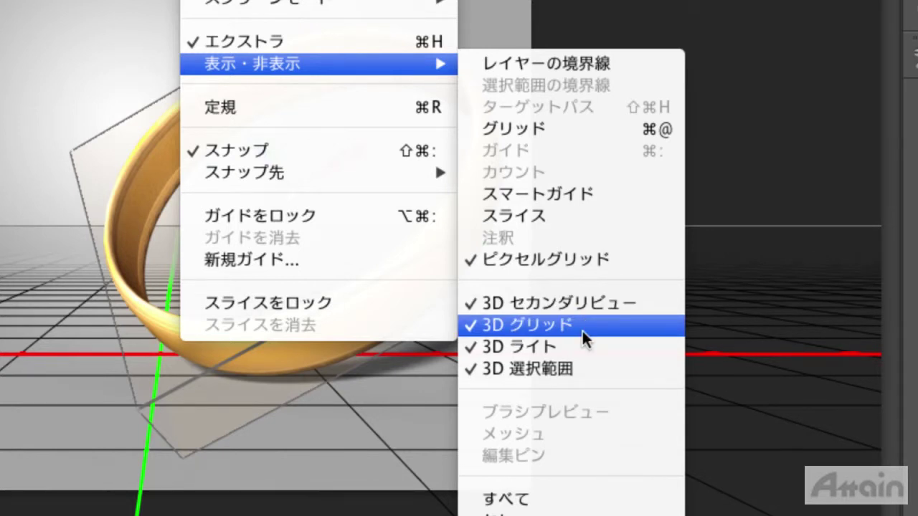
{"action": "left_click", "coordinate": [582, 331]}
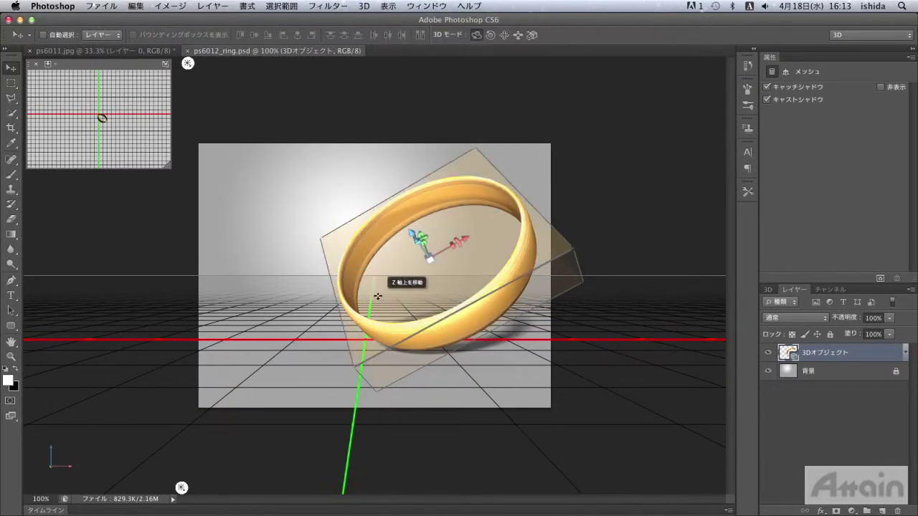
Select the ring mesh, turn off its Catch Shadow, and nudge it slightly along the Z axis.
{"action": "left_click", "coordinate": [411, 290]}
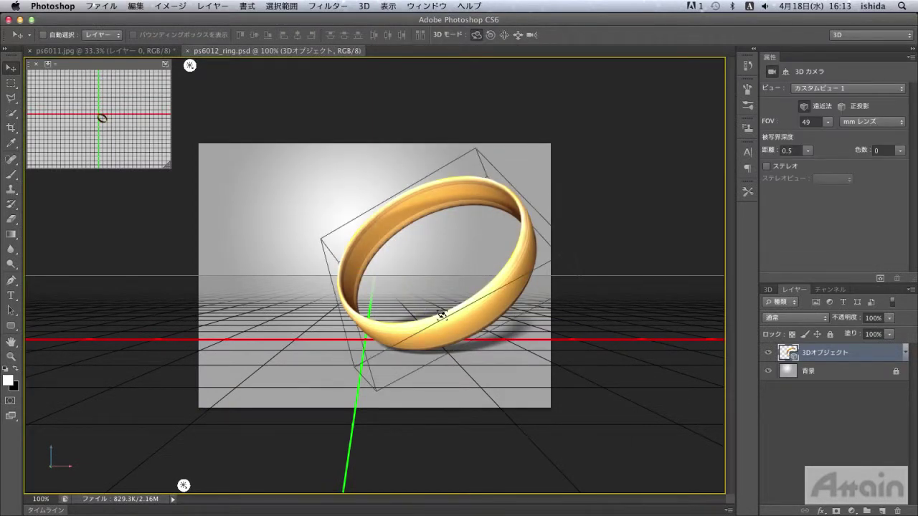
{"action": "left_click", "coordinate": [441, 314]}
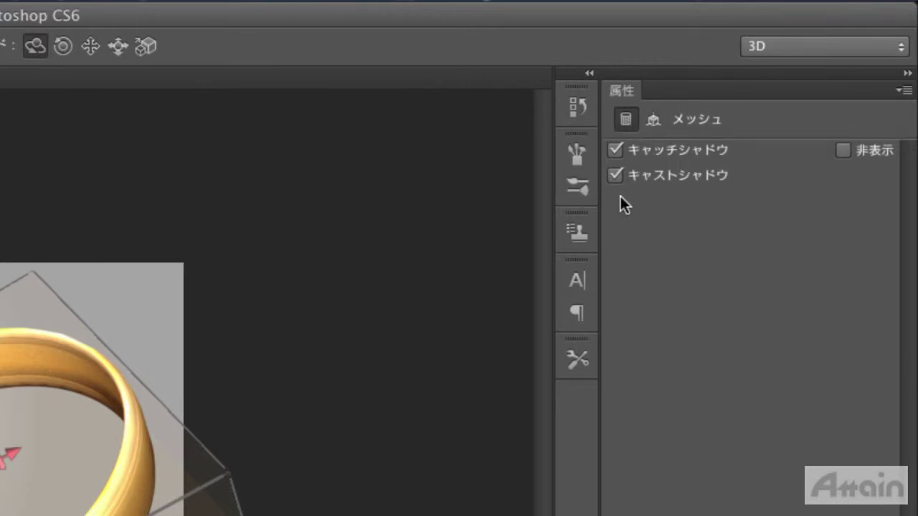
{"action": "left_click", "coordinate": [615, 151]}
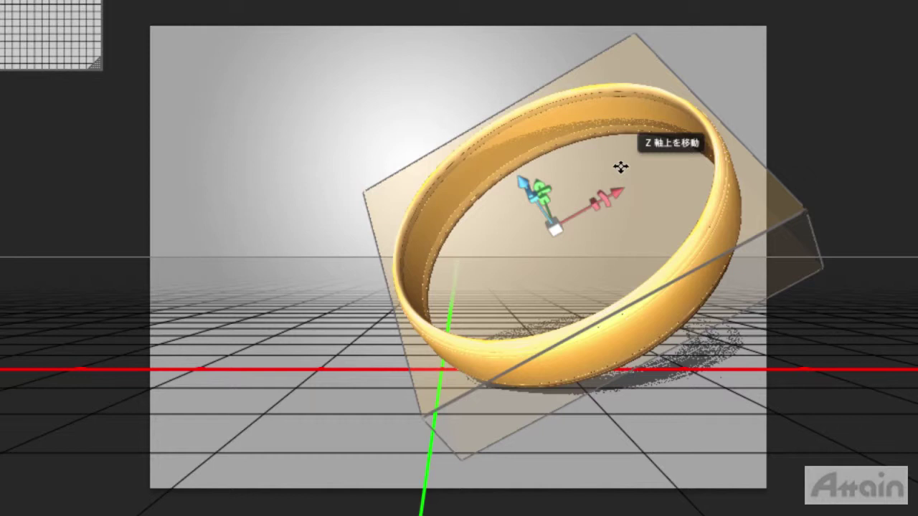
{"action": "right_click", "coordinate": [597, 130]}
{"action": "left_click_drag", "start_coordinate": [598, 130], "coordinate": [595, 109]}
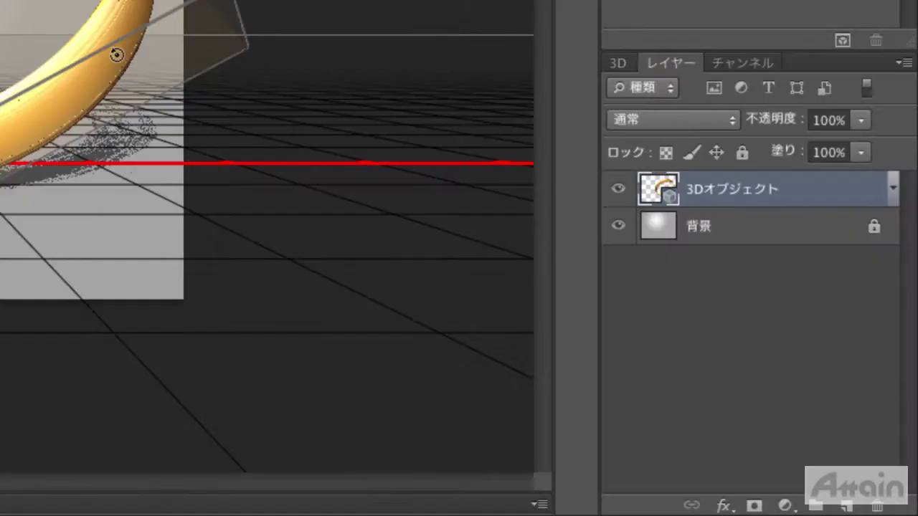
Toggle the 反射光 and 無限遠ライト 1 lights off and back on, then select 無限遠ライト 1.
{"action": "left_click", "coordinate": [617, 63]}
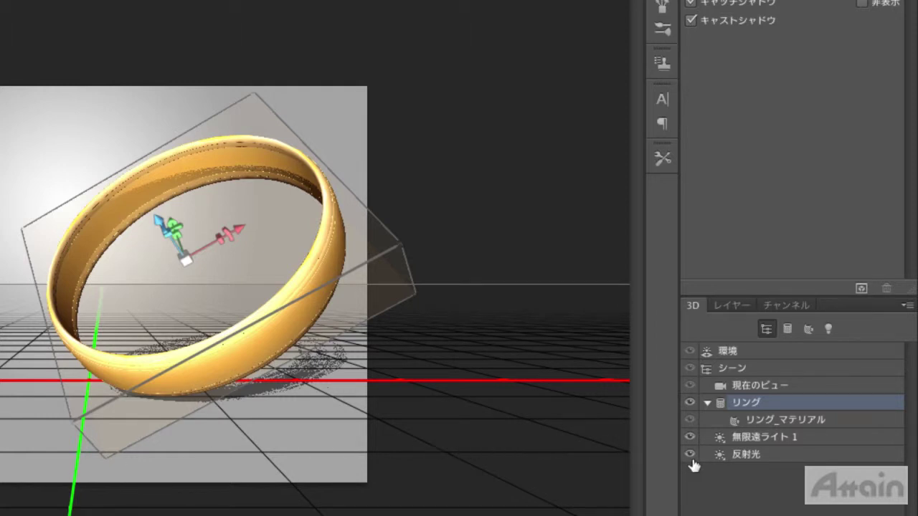
{"action": "left_click", "coordinate": [690, 455]}
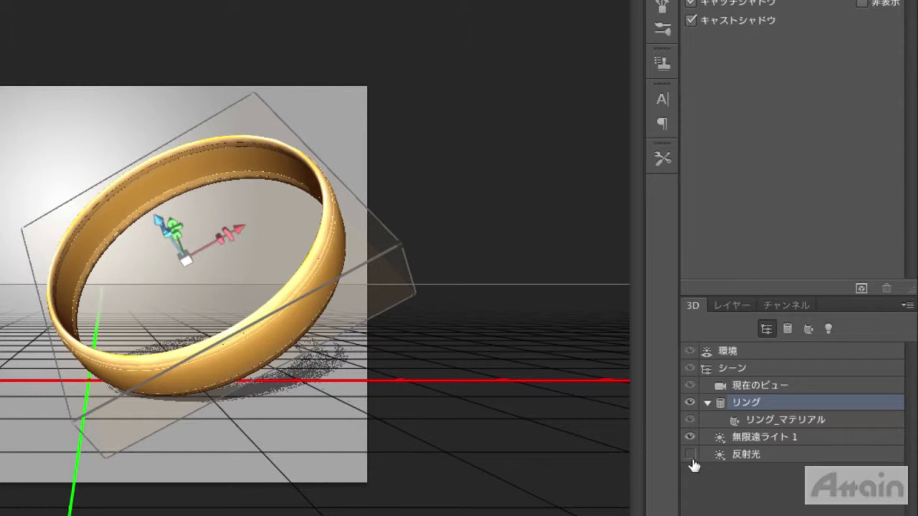
{"action": "left_click", "coordinate": [690, 454]}
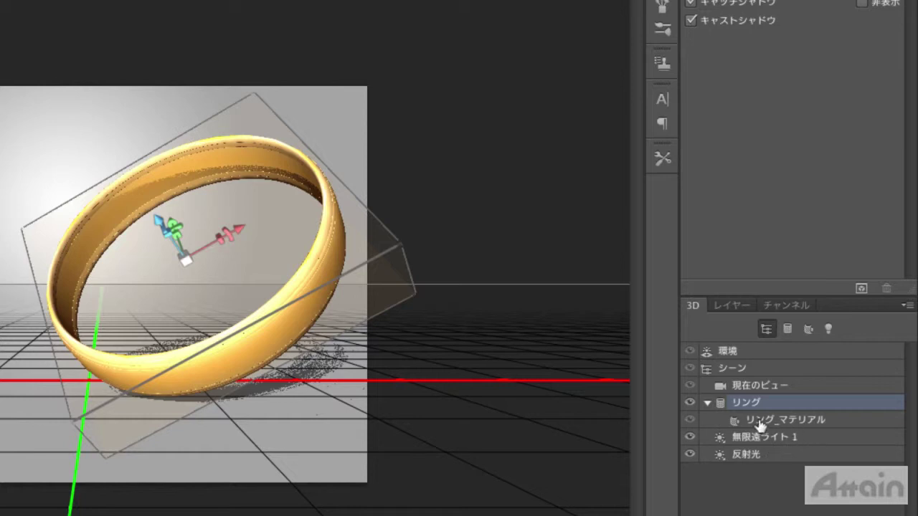
{"action": "left_click", "coordinate": [690, 439]}
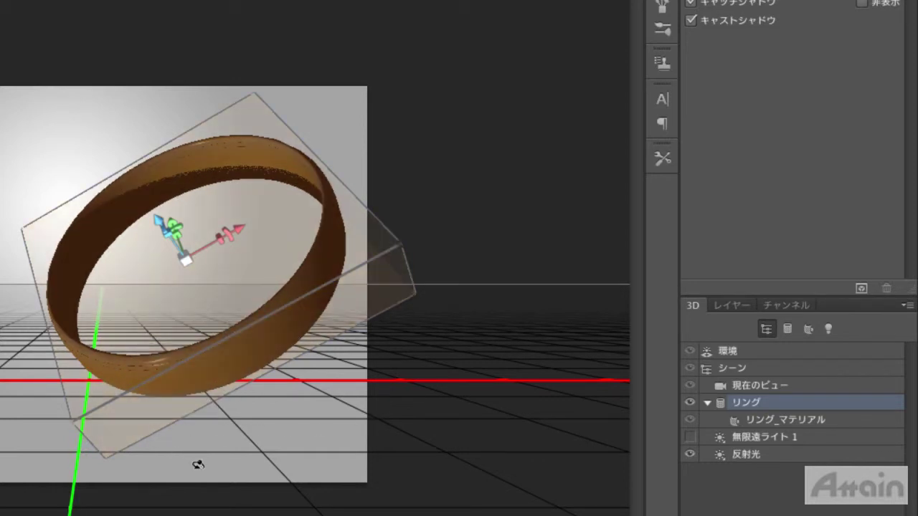
{"action": "left_click", "coordinate": [688, 438]}
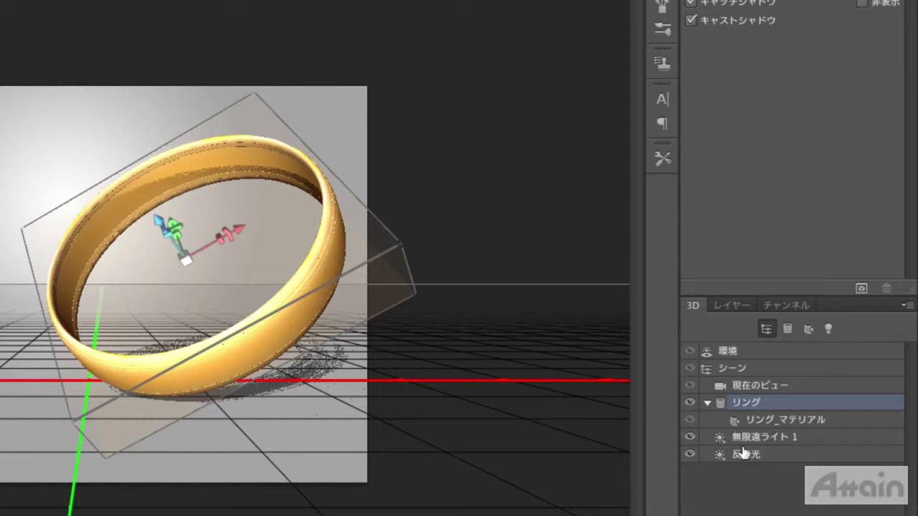
{"action": "left_click", "coordinate": [815, 438]}
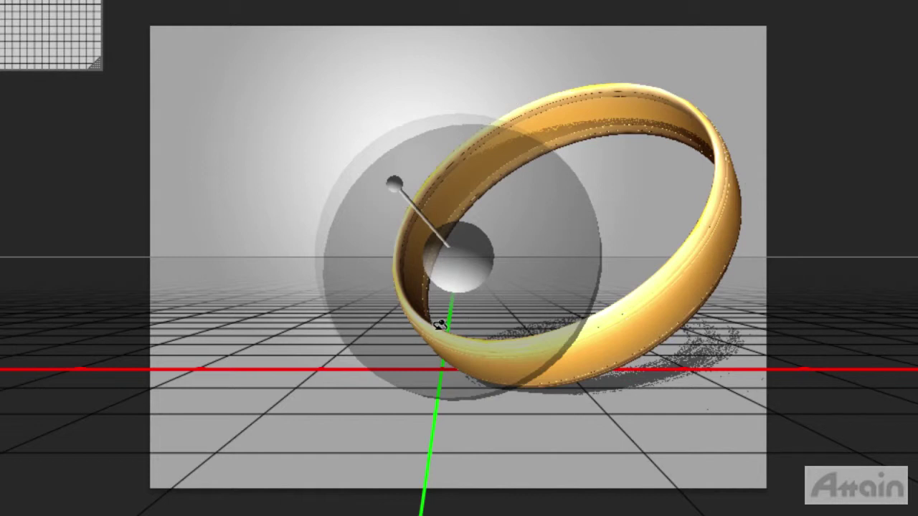
Rotate 無限遠ライト 1 to shine from the upper left, shifting the ring's shading and floor shadow.
{"action": "left_click_drag", "start_coordinate": [394, 185], "coordinate": [376, 234]}
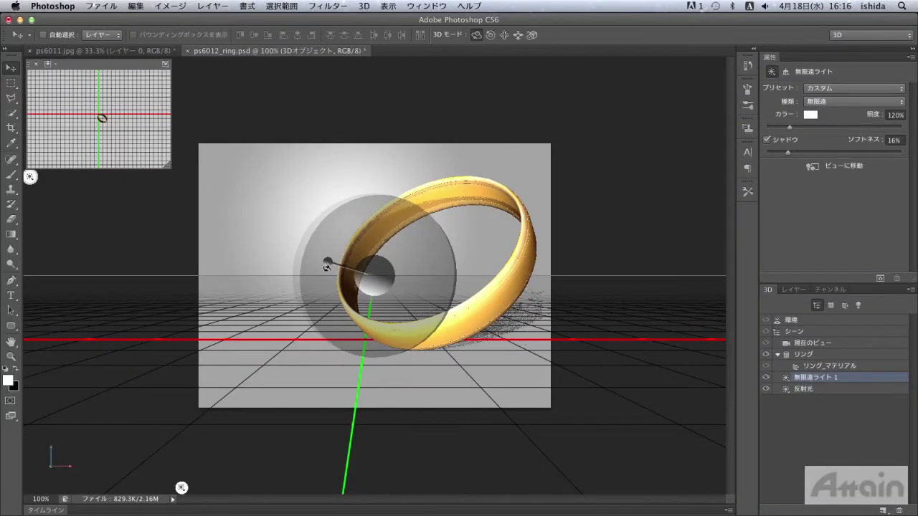
{"action": "left_click_drag", "start_coordinate": [326, 267], "coordinate": [381, 63]}
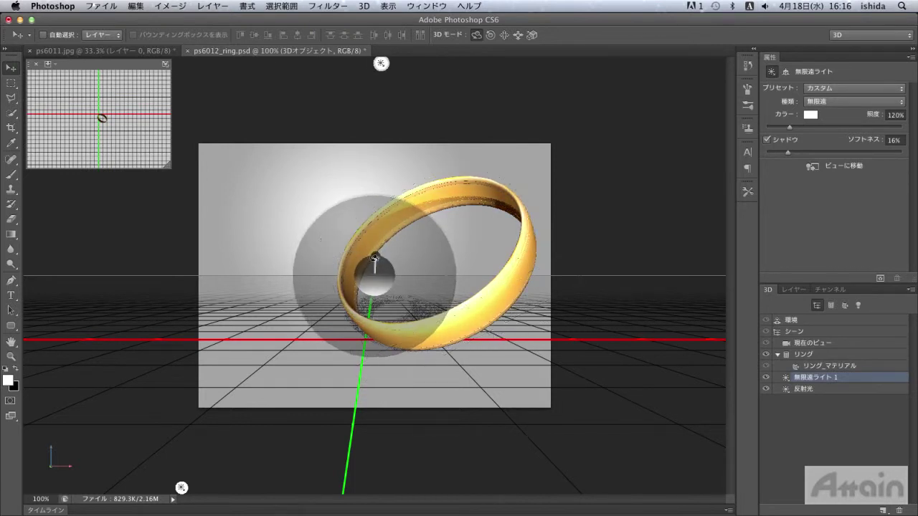
{"action": "left_click_drag", "start_coordinate": [365, 258], "coordinate": [318, 248]}
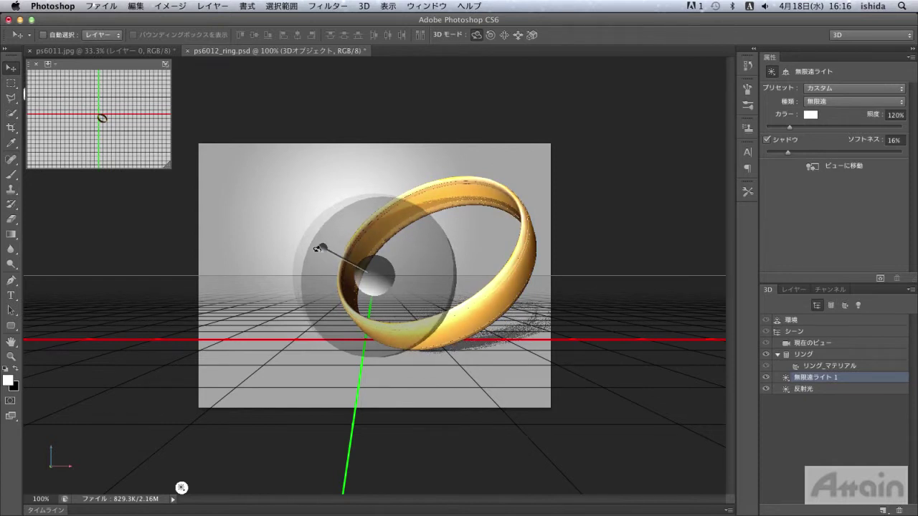
{"action": "mouse_move", "coordinate": [317, 248]}
{"action": "left_mouse_down"}
{"action": "mouse_move", "coordinate": [337, 255]}
{"action": "mouse_move", "coordinate": [332, 233]}
{"action": "left_mouse_up"}
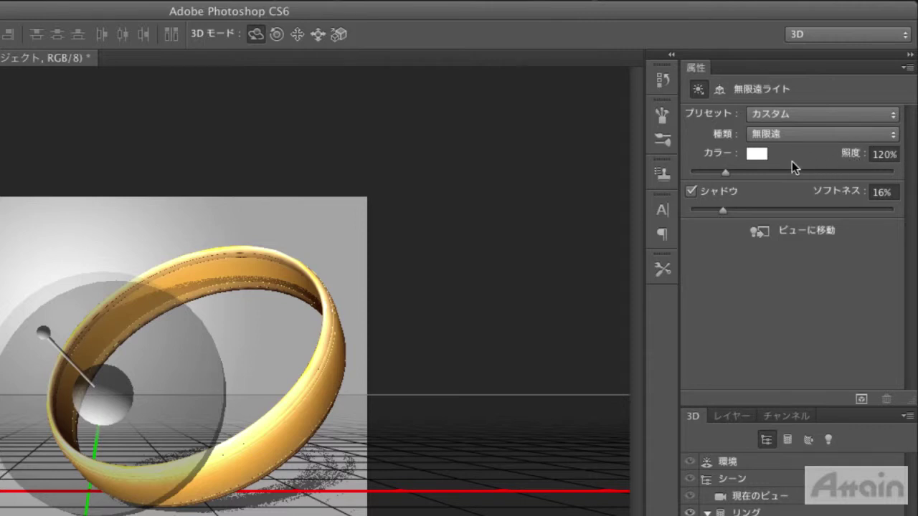
Set the infinite light's intensity to 80 and its shadow softness to 70.
{"action": "mouse_move", "coordinate": [723, 173]}
{"action": "left_mouse_down"}
{"action": "mouse_move", "coordinate": [763, 175]}
{"action": "mouse_move", "coordinate": [743, 176]}
{"action": "left_mouse_up"}
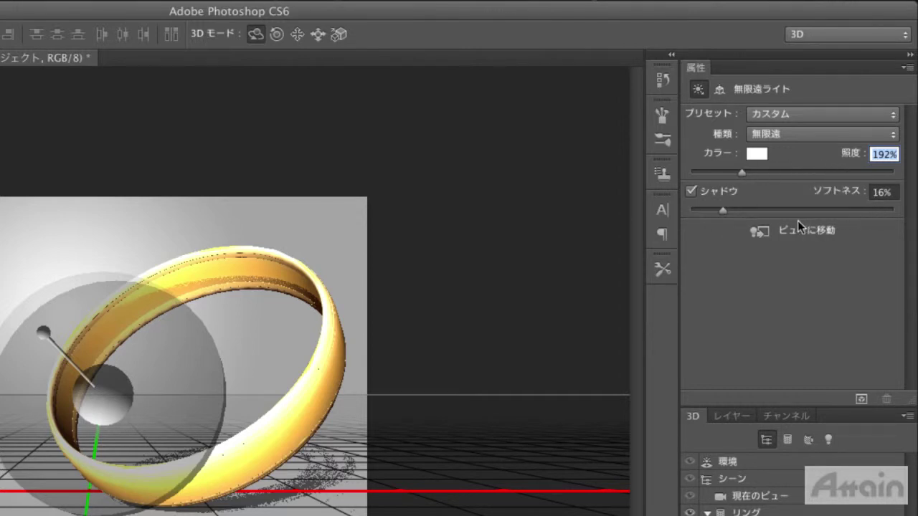
{"action": "mouse_move", "coordinate": [724, 210]}
{"action": "left_mouse_down"}
{"action": "mouse_move", "coordinate": [778, 209]}
{"action": "mouse_move", "coordinate": [708, 213]}
{"action": "left_mouse_up"}
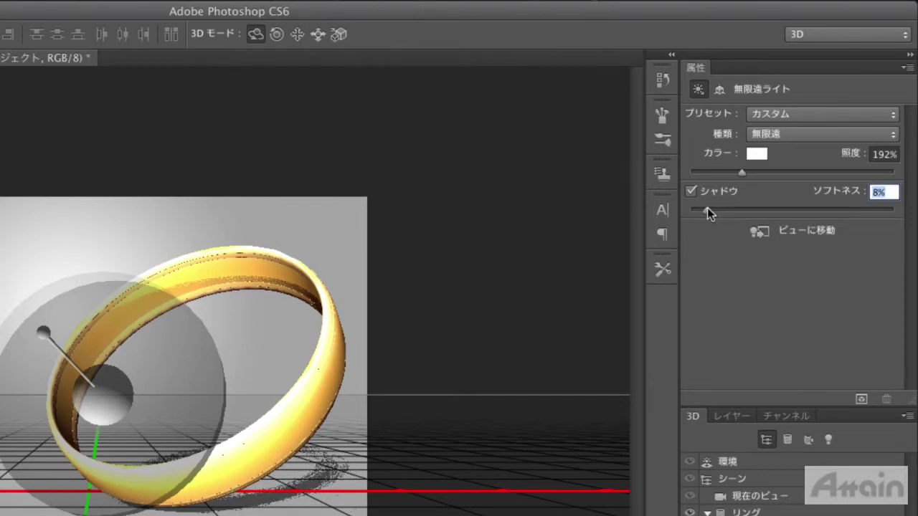
{"action": "left_click", "coordinate": [876, 154]}
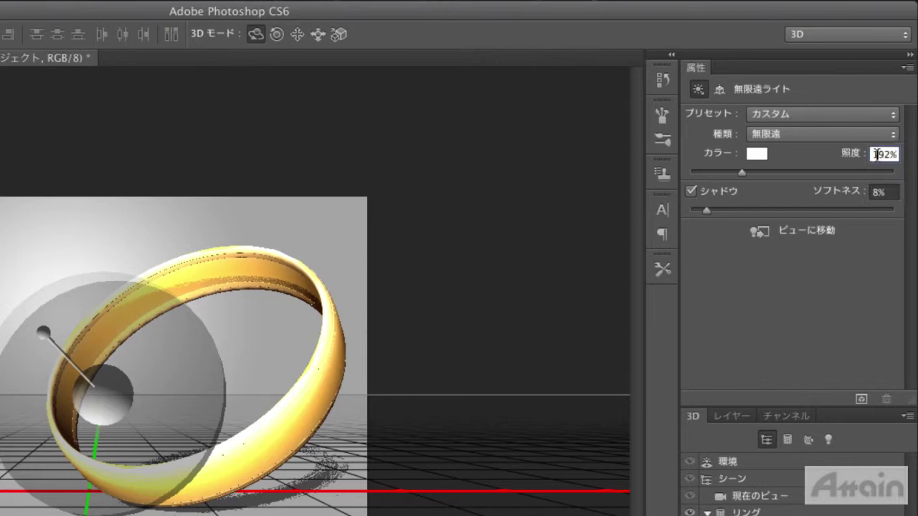
{"action": "type", "text": "80"}
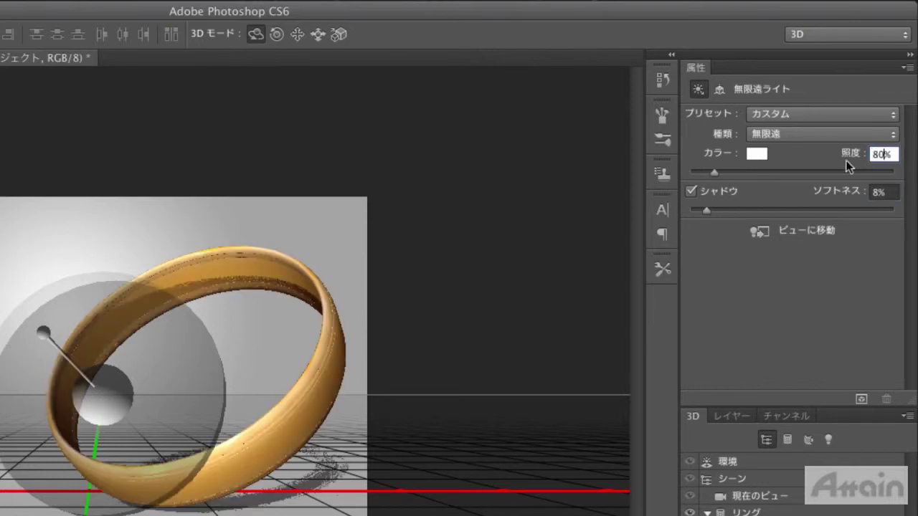
{"action": "left_click", "coordinate": [880, 191]}
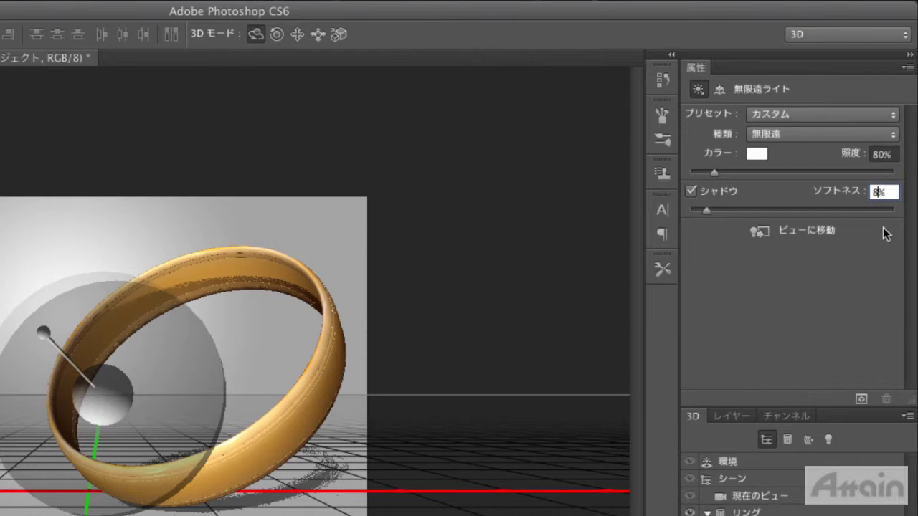
{"action": "type", "text": "70"}
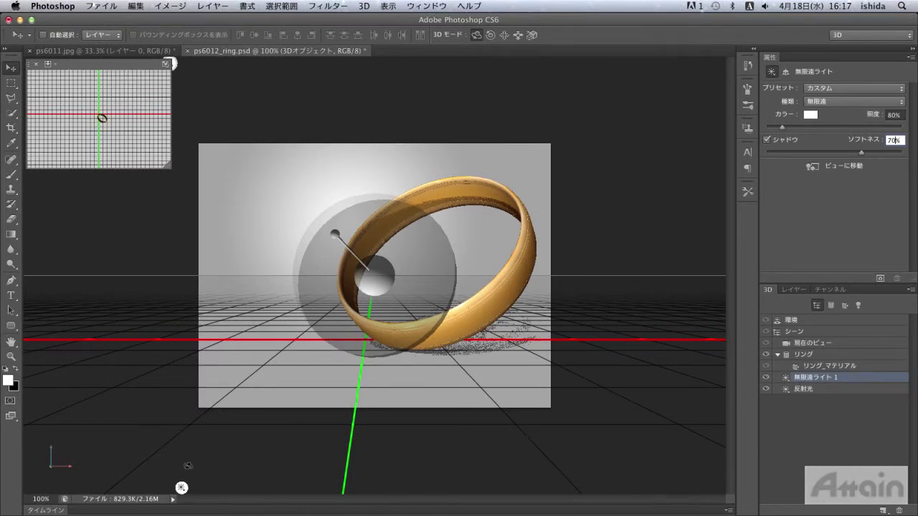
Nudge the 反射光 light to reshape the ring's shadow and render the ring scene.
{"action": "left_click", "coordinate": [183, 488]}
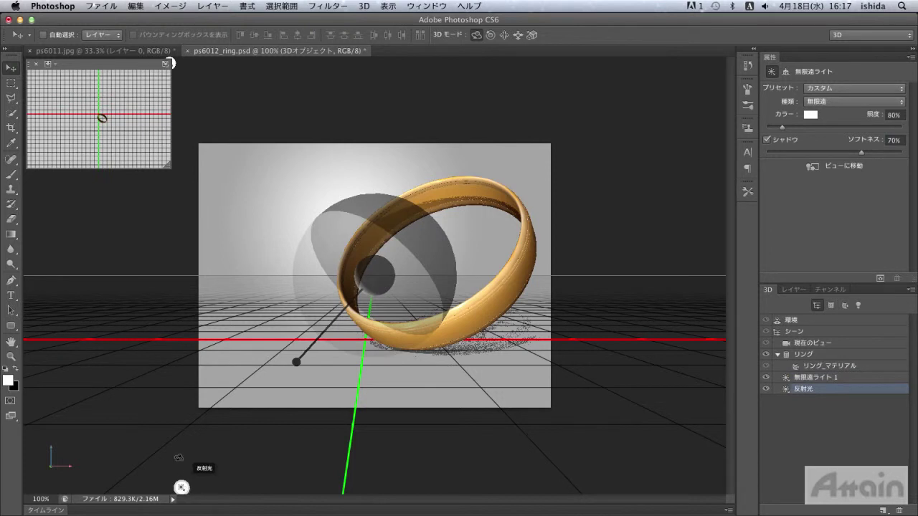
{"action": "left_click_drag", "start_coordinate": [296, 362], "coordinate": [300, 348]}
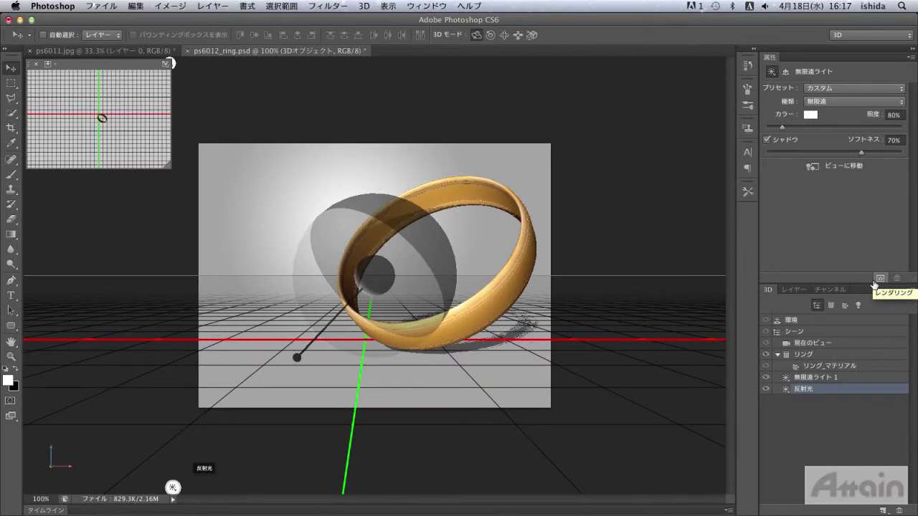
{"action": "left_click", "coordinate": [875, 285]}
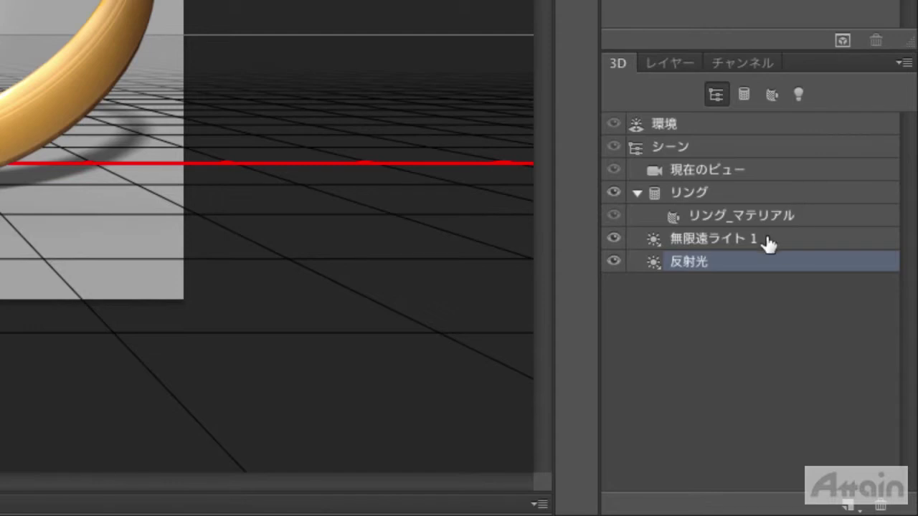
Apply a lighting preset to 無限遠ライト 1 in Properties.
{"action": "left_click", "coordinate": [842, 377]}
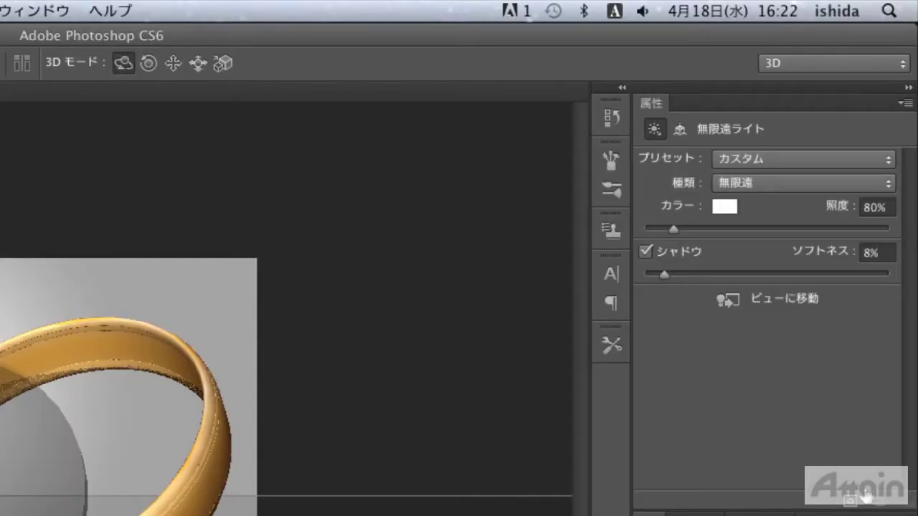
{"action": "left_click", "coordinate": [752, 161]}
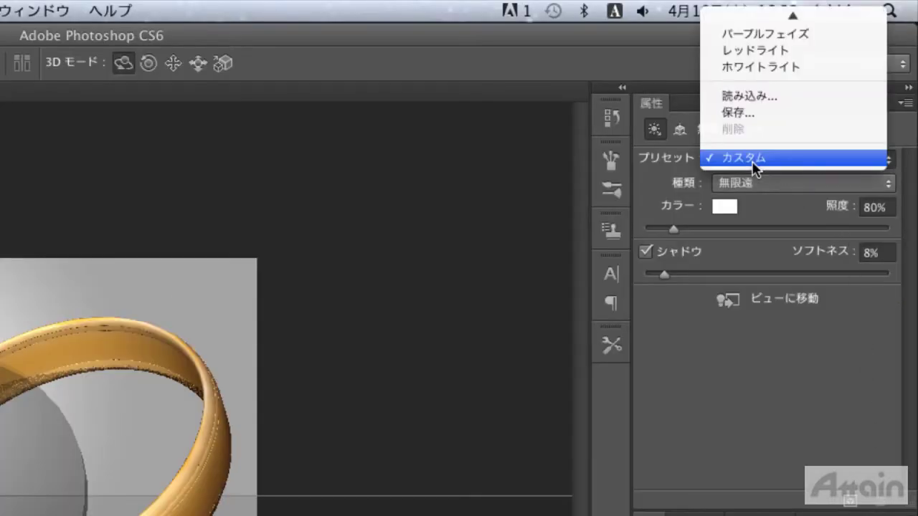
{"action": "mouse_move", "coordinate": [769, 19]}
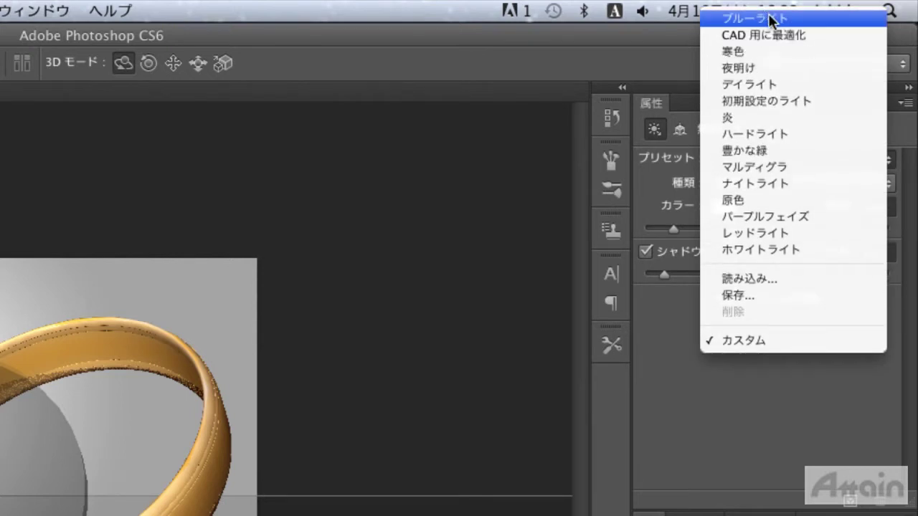
{"action": "left_click", "coordinate": [761, 71]}
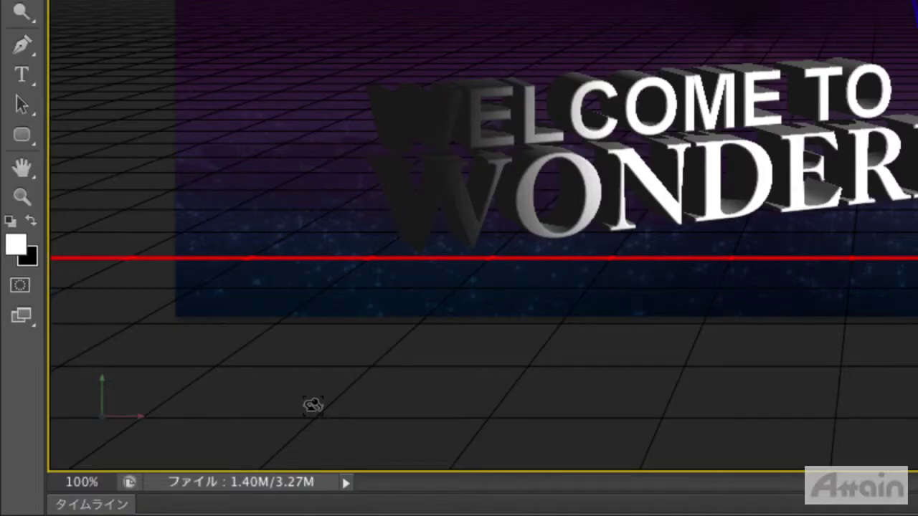
Set the wonderland document's zoom to 50% in the status-bar zoom field.
{"action": "left_click", "coordinate": [66, 482]}
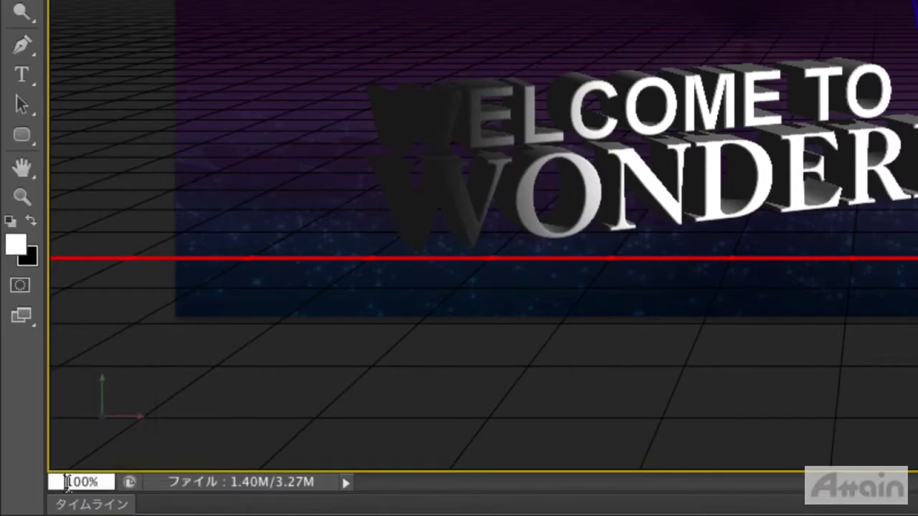
{"action": "double_click", "coordinate": [66, 482]}
{"action": "type", "text": "50"}
{"action": "key", "text": "Return"}
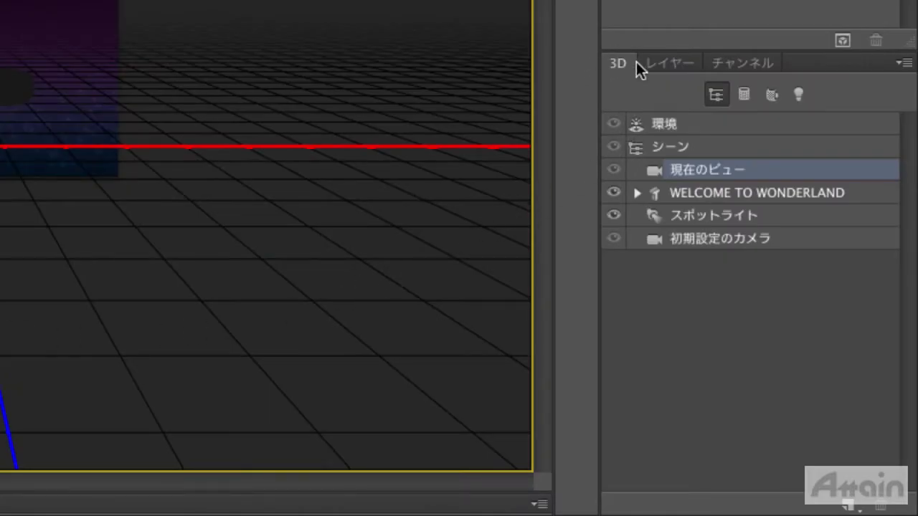
Widen the スポットライト cone to about 42.9° and its hotspot to about 25.2°.
{"action": "left_click", "coordinate": [789, 219]}
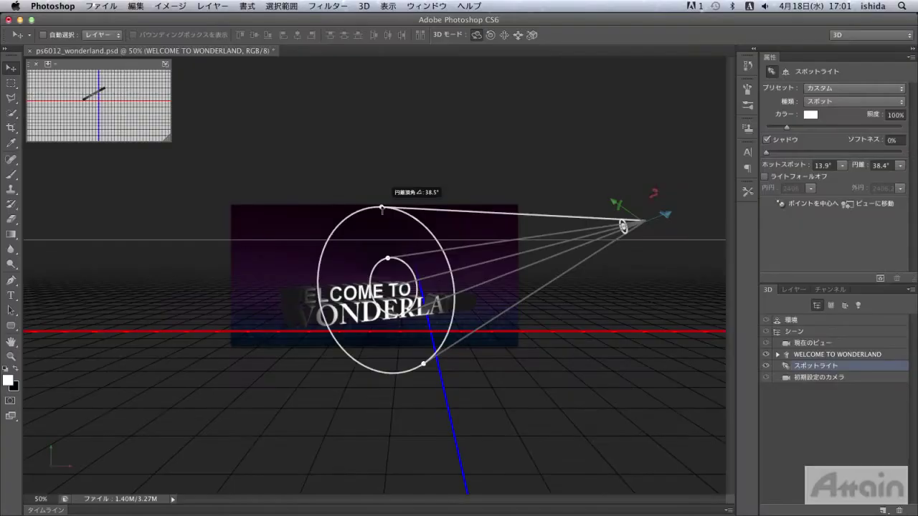
{"action": "mouse_move", "coordinate": [329, 125]}
{"action": "left_mouse_down"}
{"action": "mouse_move", "coordinate": [329, 195]}
{"action": "mouse_move", "coordinate": [225, 188]}
{"action": "mouse_move", "coordinate": [283, 160]}
{"action": "mouse_move", "coordinate": [285, 144]}
{"action": "mouse_move", "coordinate": [296, 190]}
{"action": "mouse_move", "coordinate": [307, 118]}
{"action": "mouse_move", "coordinate": [307, 163]}
{"action": "left_mouse_up"}
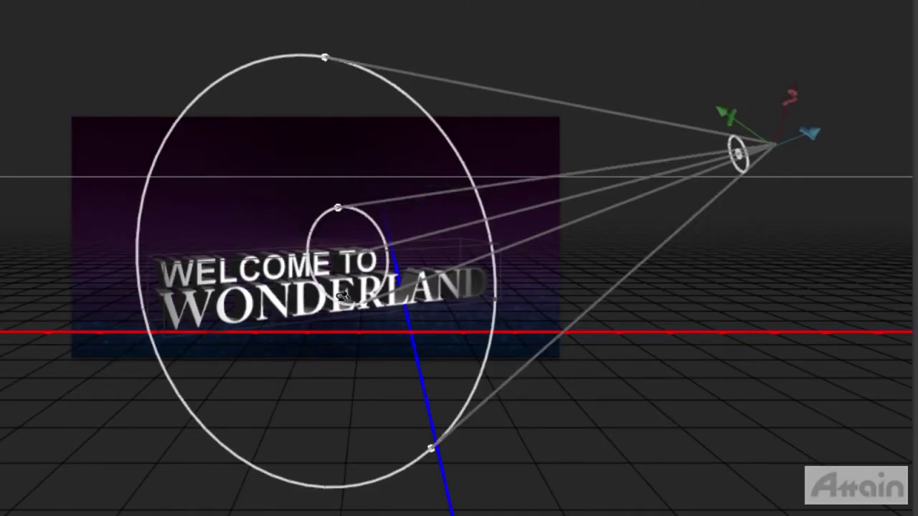
{"action": "mouse_move", "coordinate": [388, 258]}
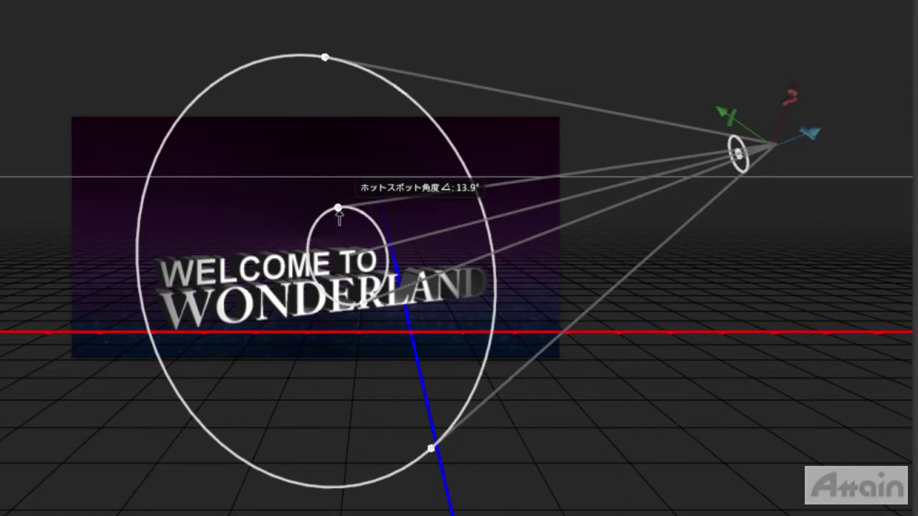
{"action": "mouse_move", "coordinate": [339, 213]}
{"action": "left_mouse_down"}
{"action": "mouse_move", "coordinate": [341, 177]}
{"action": "mouse_move", "coordinate": [349, 235]}
{"action": "mouse_move", "coordinate": [350, 199]}
{"action": "left_mouse_up"}
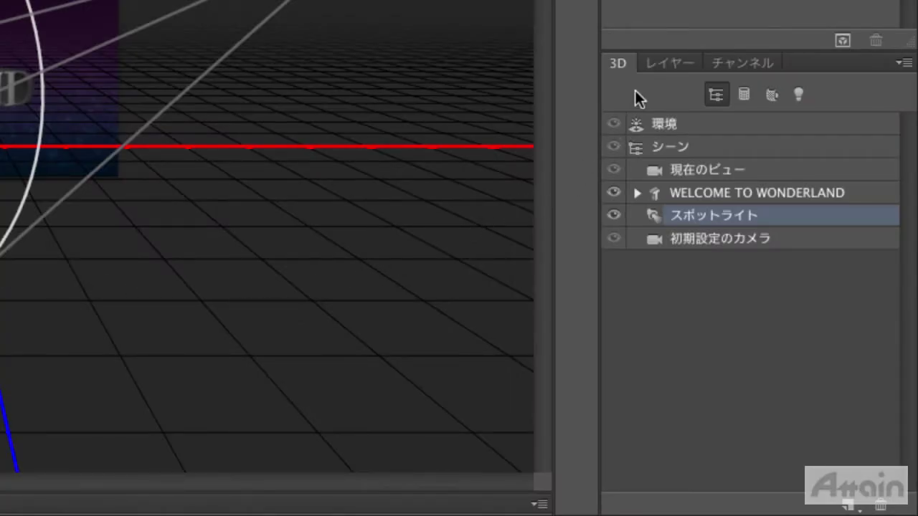
Change the 環境 ground shadow colour to dark navy blue (#03063c).
{"action": "left_click", "coordinate": [689, 127]}
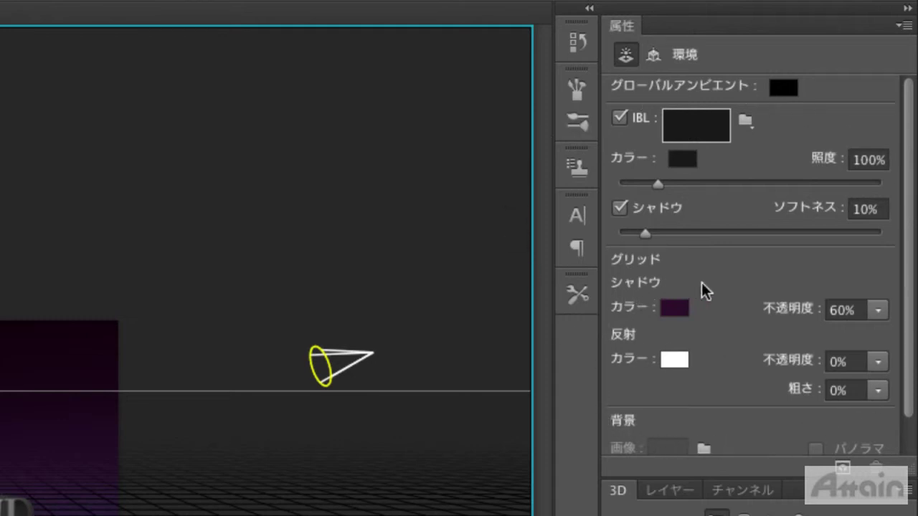
{"action": "left_click", "coordinate": [675, 310]}
{"action": "mouse_move", "coordinate": [591, 179]}
{"action": "left_mouse_down"}
{"action": "mouse_move", "coordinate": [615, 193]}
{"action": "mouse_move", "coordinate": [394, 201]}
{"action": "mouse_move", "coordinate": [499, 267]}
{"action": "mouse_move", "coordinate": [559, 237]}
{"action": "mouse_move", "coordinate": [586, 252]}
{"action": "mouse_move", "coordinate": [595, 272]}
{"action": "left_mouse_up"}
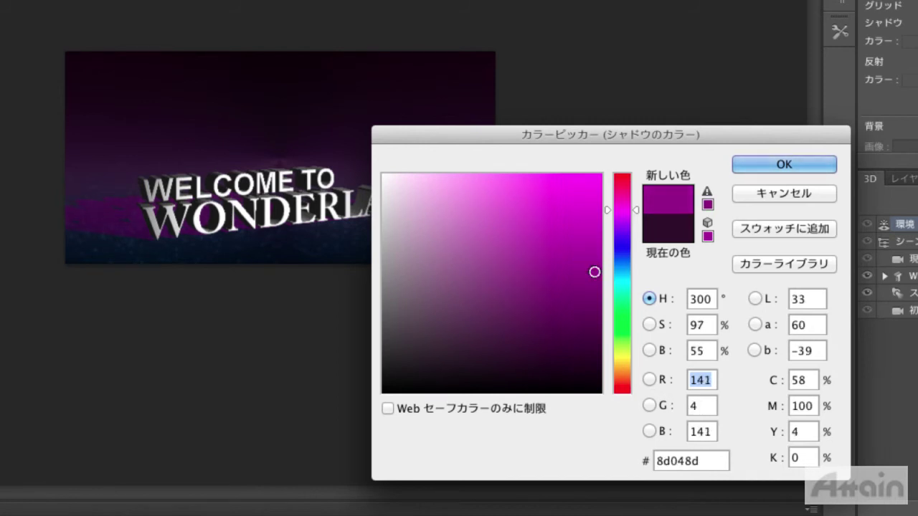
{"action": "left_click", "coordinate": [624, 249]}
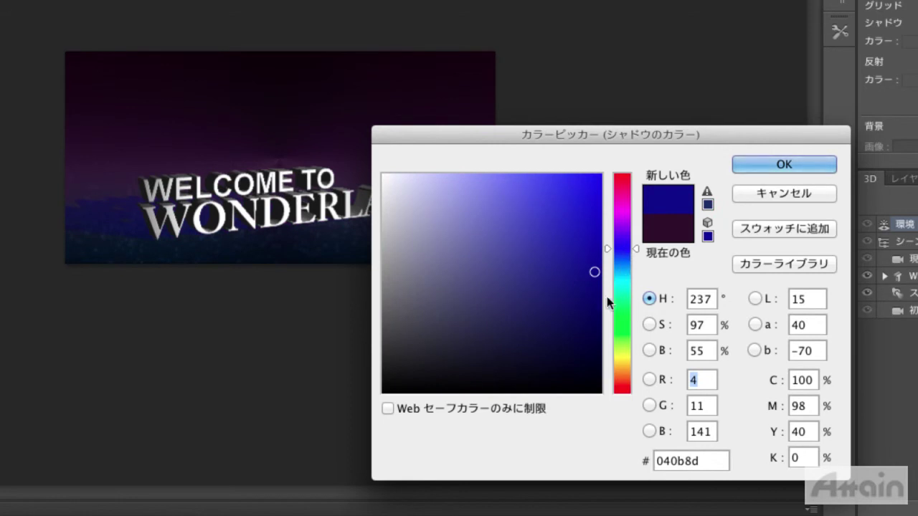
{"action": "left_click_drag", "start_coordinate": [578, 304], "coordinate": [590, 342]}
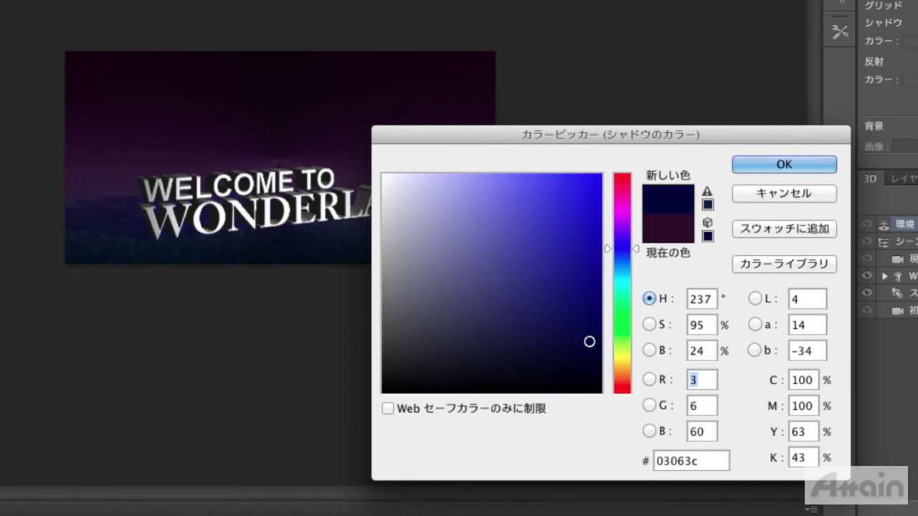
{"action": "left_click", "coordinate": [745, 167]}
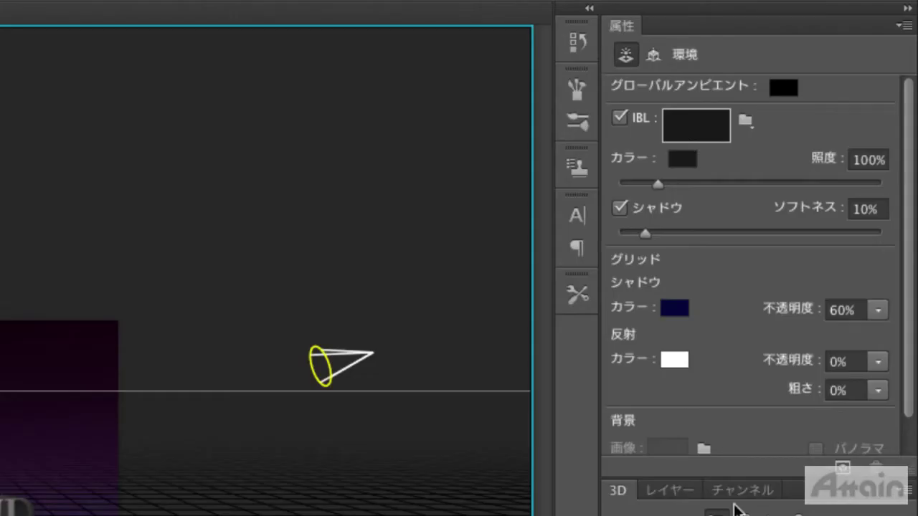
Set the ground reflection opacity to 30% and render the WELCOME TO WONDERLAND scene.
{"action": "left_click", "coordinate": [878, 362]}
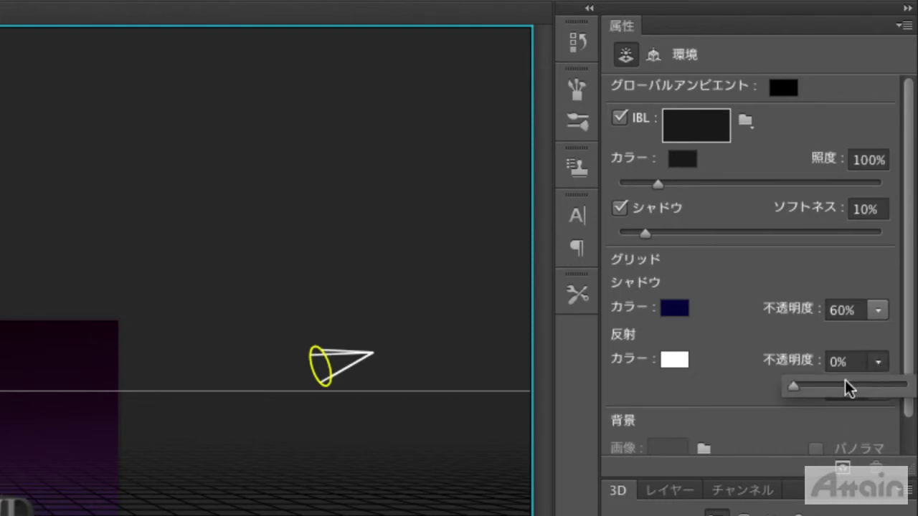
{"action": "mouse_move", "coordinate": [791, 393]}
{"action": "left_mouse_down"}
{"action": "mouse_move", "coordinate": [860, 391]}
{"action": "mouse_move", "coordinate": [908, 406]}
{"action": "mouse_move", "coordinate": [834, 404]}
{"action": "mouse_move", "coordinate": [822, 413]}
{"action": "mouse_move", "coordinate": [800, 402]}
{"action": "left_mouse_up"}
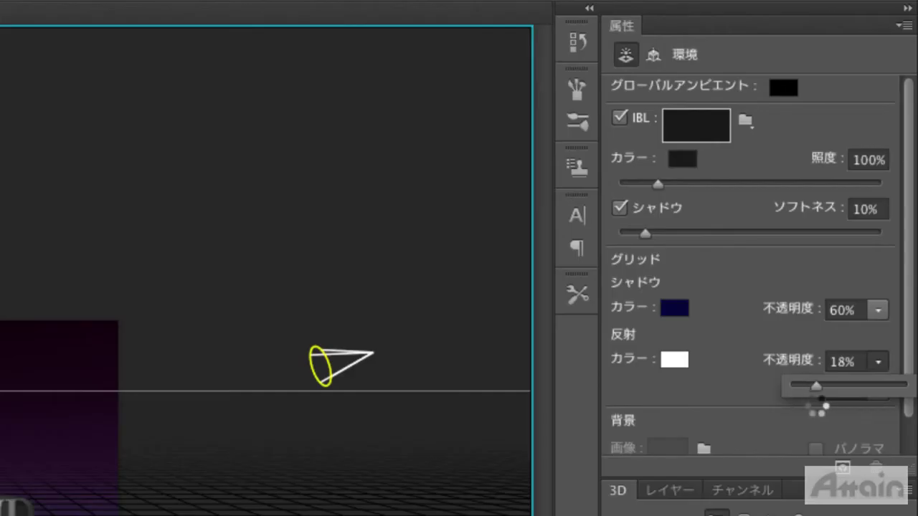
{"action": "mouse_move", "coordinate": [818, 404]}
{"action": "left_mouse_down"}
{"action": "mouse_move", "coordinate": [829, 395]}
{"action": "mouse_move", "coordinate": [841, 406]}
{"action": "left_mouse_up"}
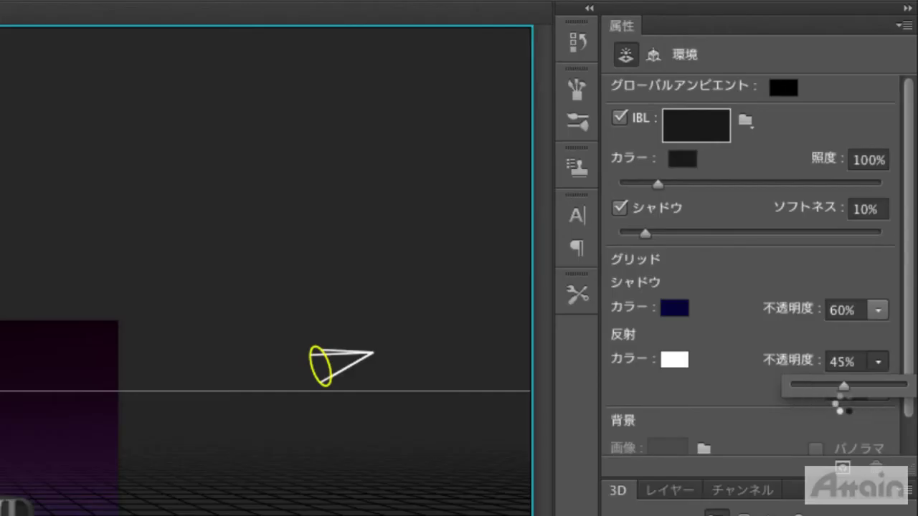
{"action": "left_click", "coordinate": [824, 362]}
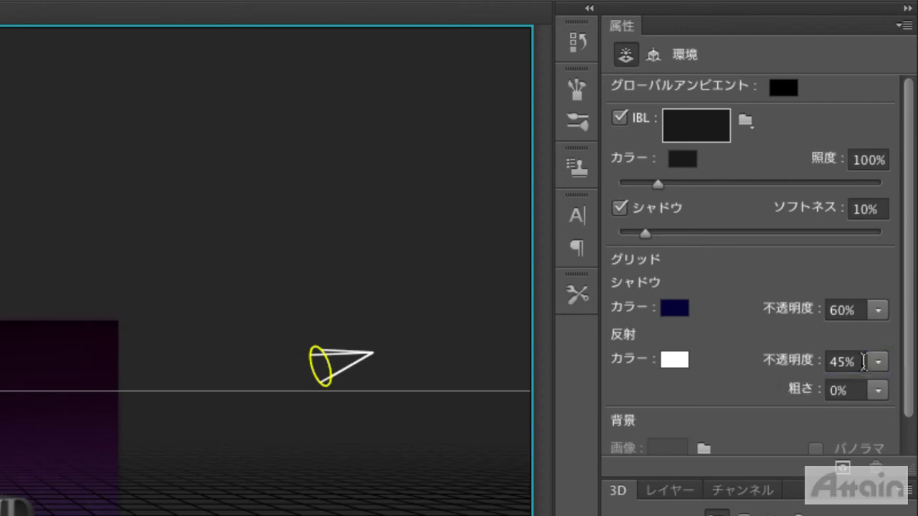
{"action": "type", "text": "30"}
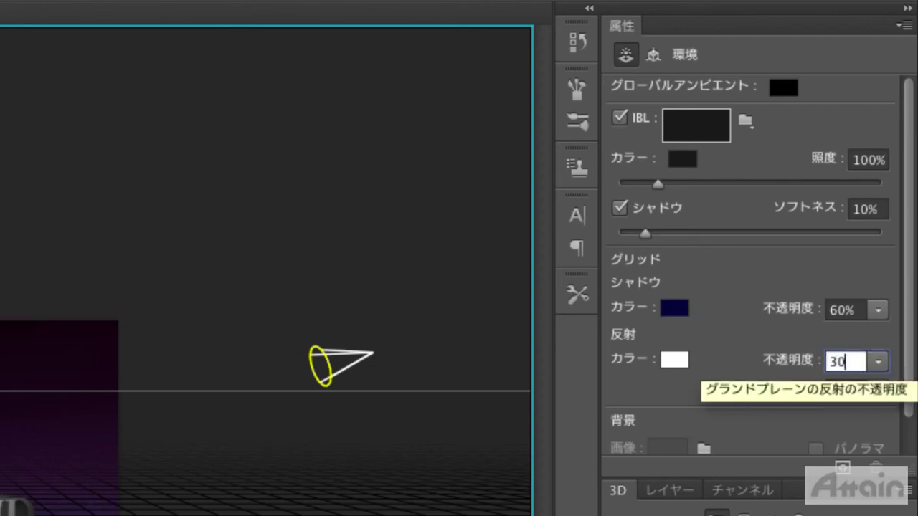
{"action": "key", "text": "Return"}
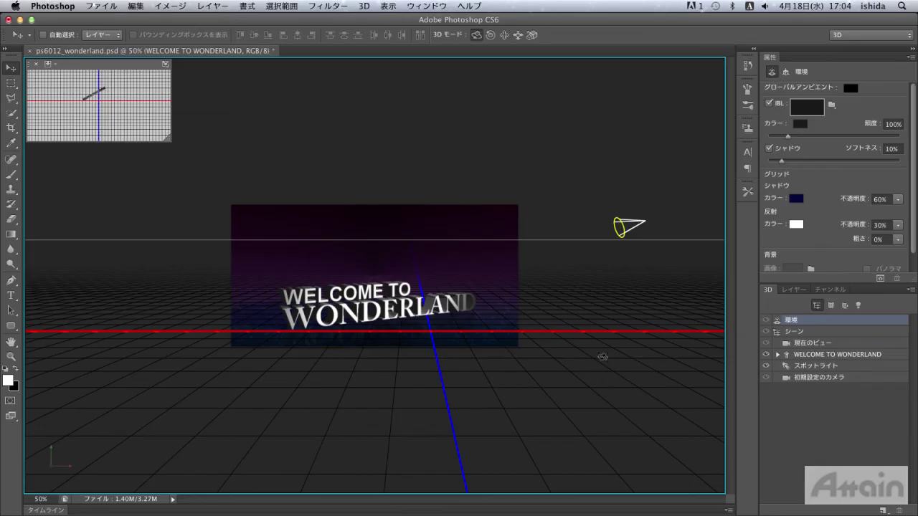
{"action": "left_click", "coordinate": [881, 281]}
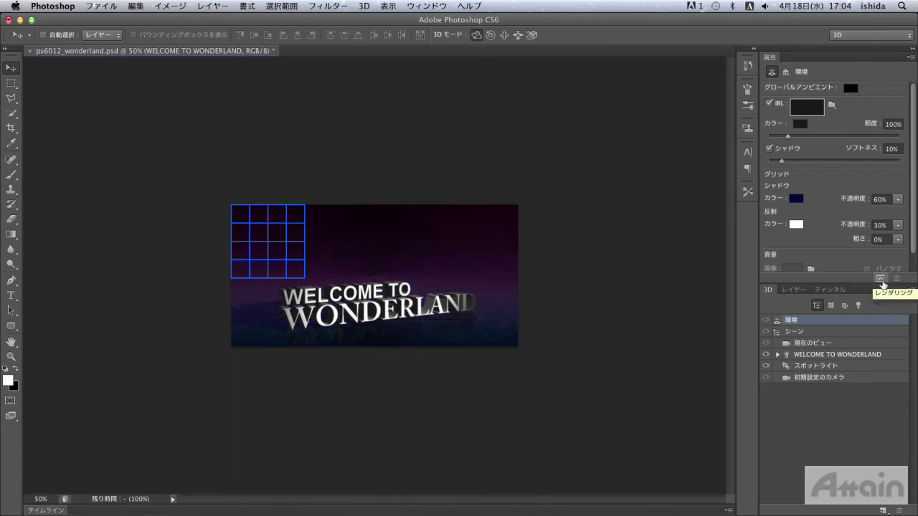